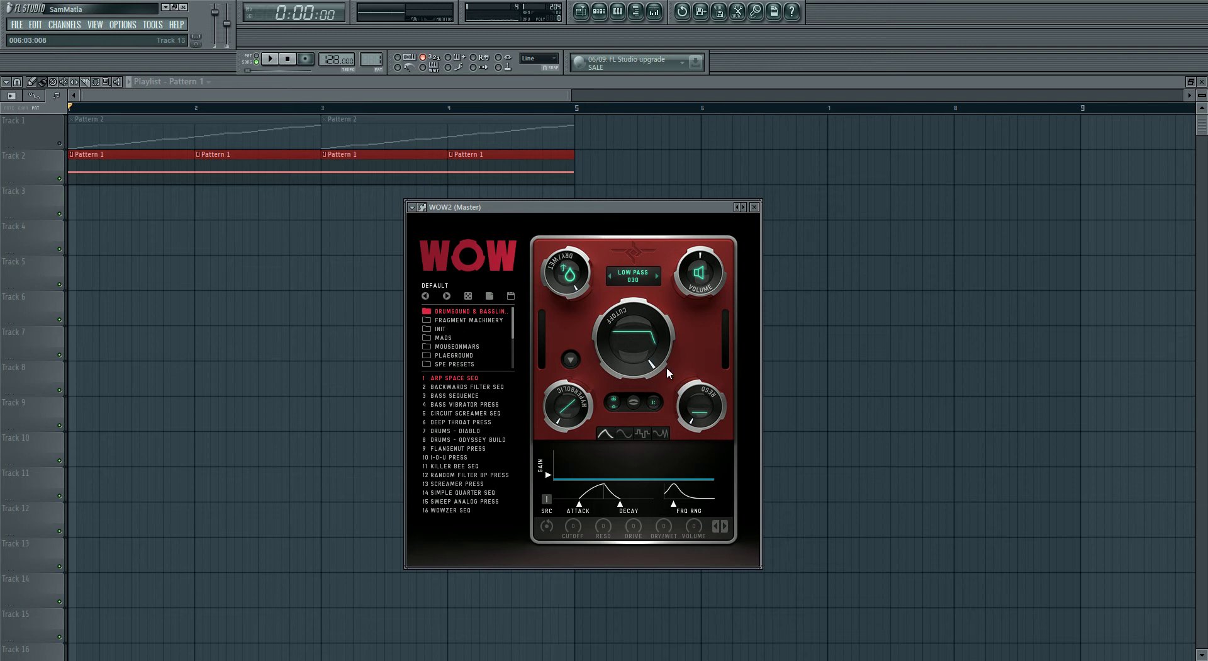
Nudge the WOW2 (Master) window slightly down-left, then back up over the playlist
{"action": "left_click_drag", "start_coordinate": [579, 207], "coordinate": [560, 226]}
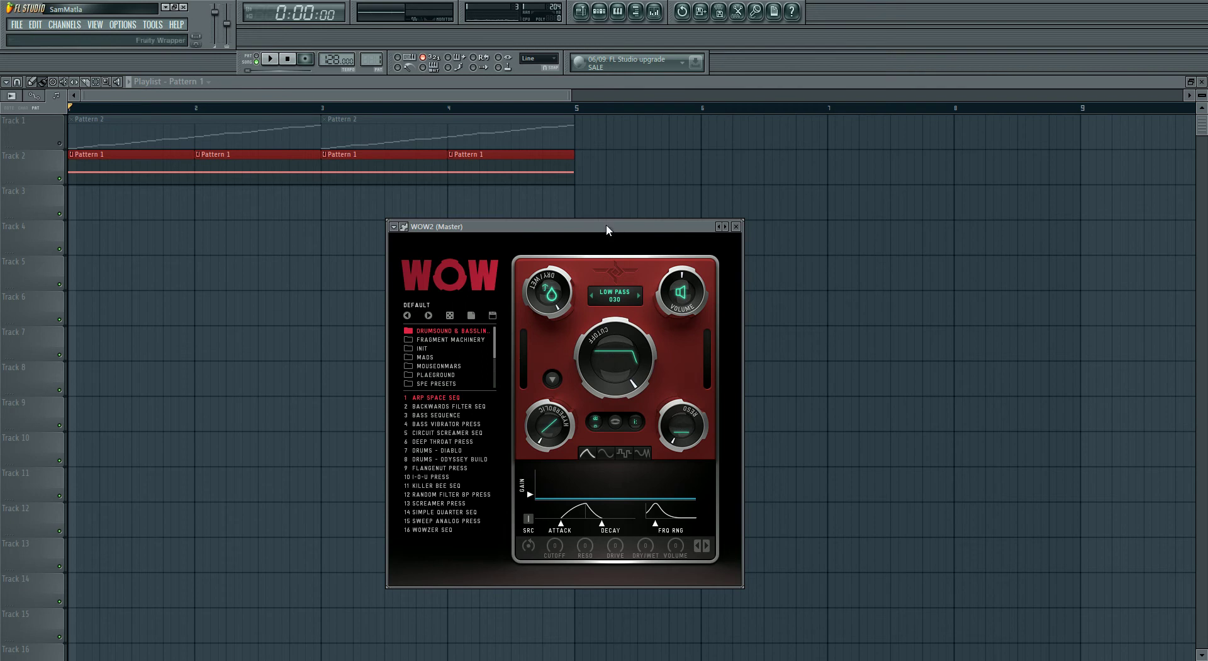
{"action": "left_click_drag", "start_coordinate": [606, 224], "coordinate": [602, 210]}
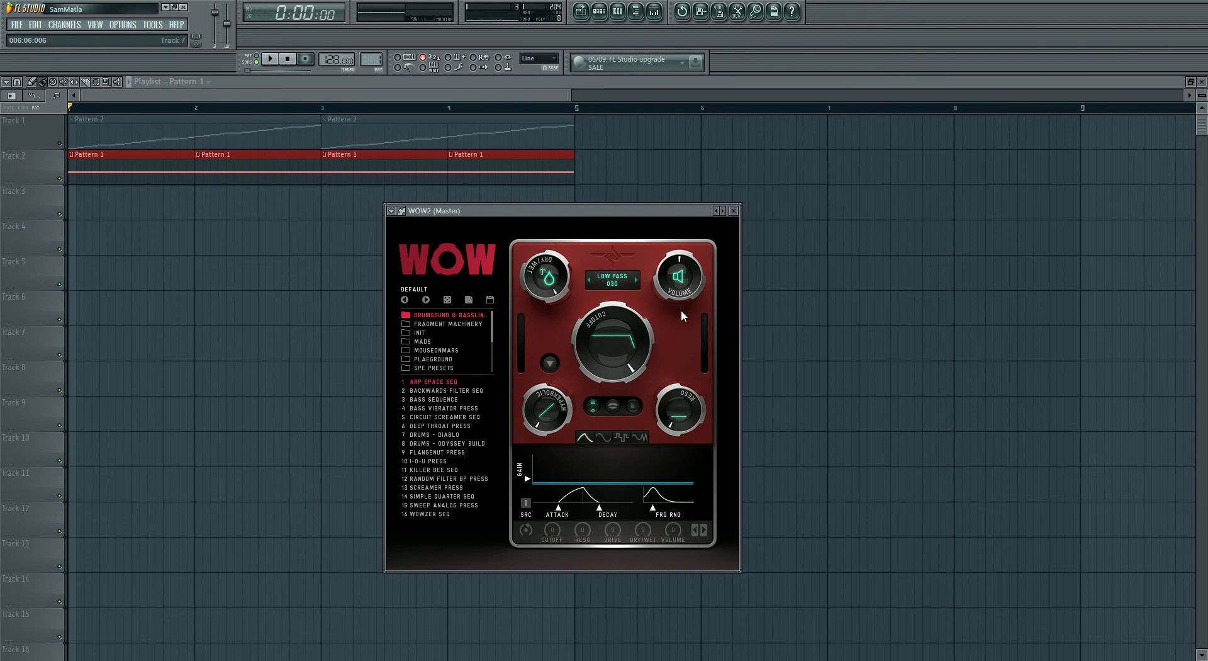
Check the filter-type list, then sweep the Low Pass 030 cutoff, leaving it around 0.71
{"action": "left_click", "coordinate": [618, 278]}
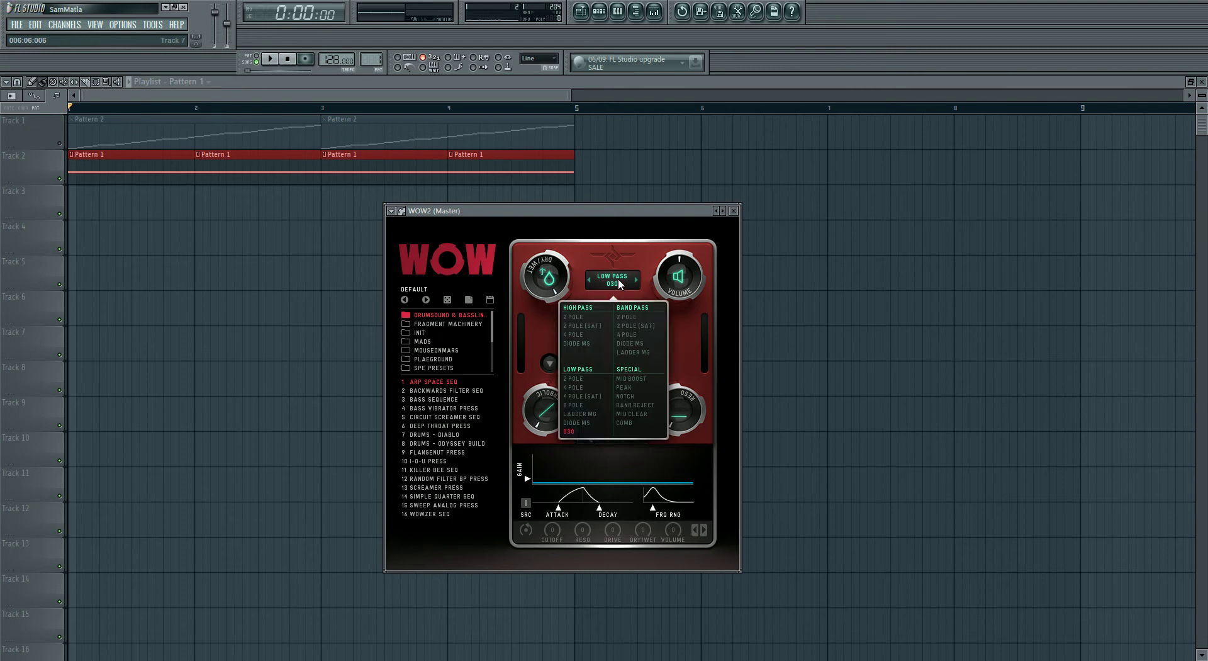
{"action": "left_click", "coordinate": [617, 279]}
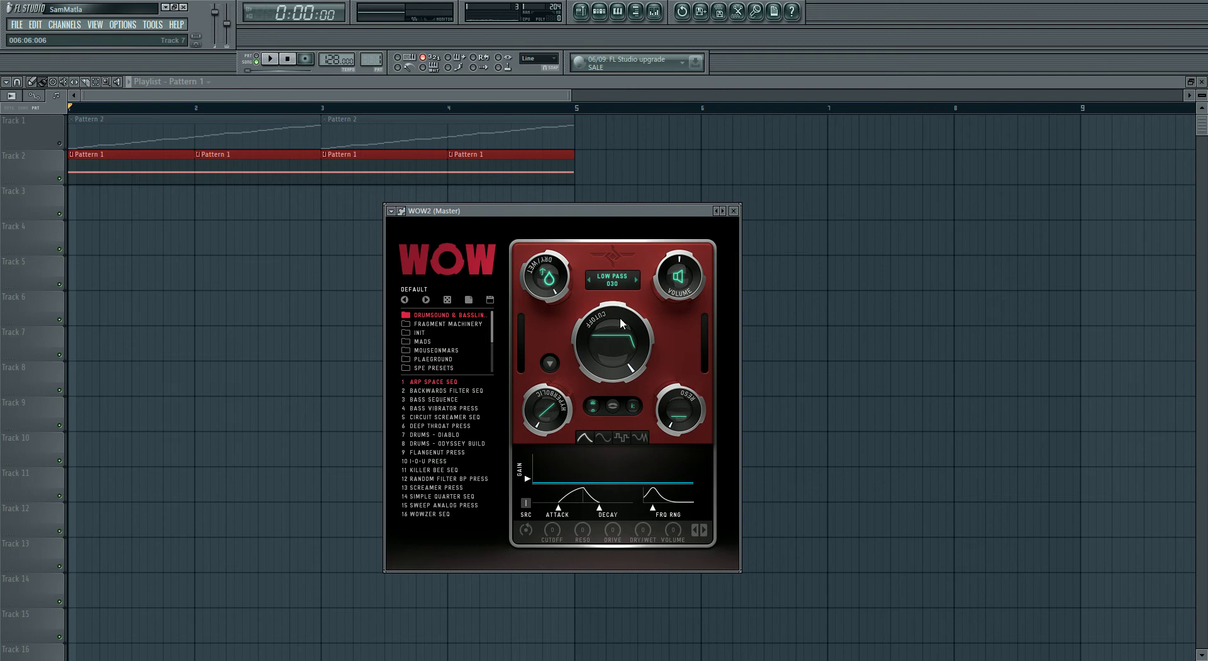
{"action": "left_click_drag", "start_coordinate": [621, 317], "coordinate": [633, 292]}
{"action": "left_click_drag", "start_coordinate": [625, 338], "coordinate": [622, 277]}
{"action": "scroll", "coordinate": [615, 333], "scroll_direction": "down", "scroll_amount": 10}
{"action": "mouse_move", "coordinate": [615, 334]}
{"action": "left_mouse_down"}
{"action": "mouse_move", "coordinate": [630, 277]}
{"action": "mouse_move", "coordinate": [613, 357]}
{"action": "left_mouse_up"}
{"action": "left_click_drag", "start_coordinate": [614, 354], "coordinate": [625, 338]}
{"action": "left_click_drag", "start_coordinate": [622, 353], "coordinate": [615, 323]}
Switch WOW2's filter to High Pass 4 Pole and sweep the cutoff to maximum
{"action": "left_click", "coordinate": [621, 278]}
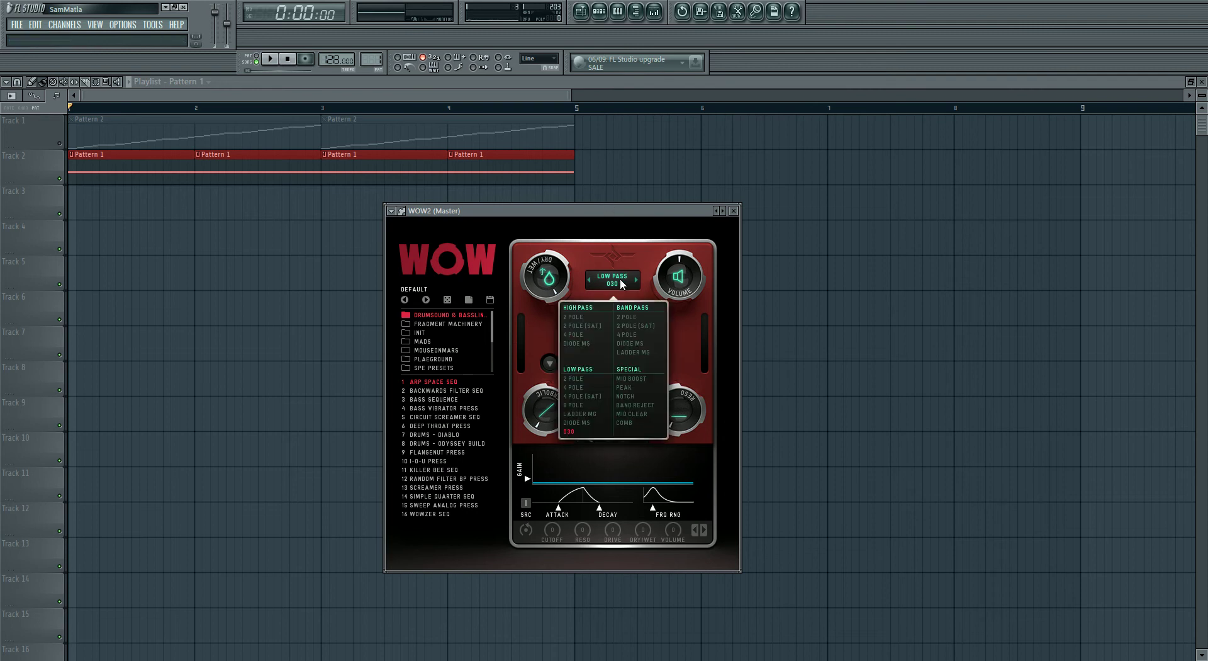
{"action": "left_click", "coordinate": [622, 269]}
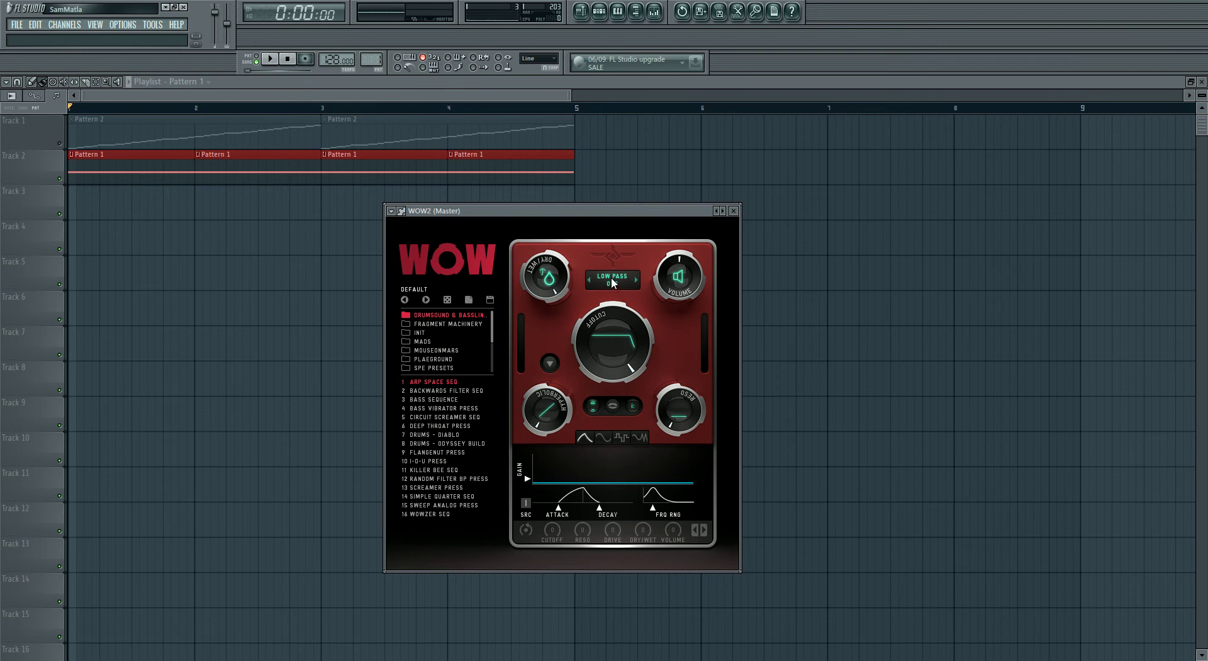
{"action": "left_click", "coordinate": [612, 283]}
{"action": "left_click", "coordinate": [580, 333]}
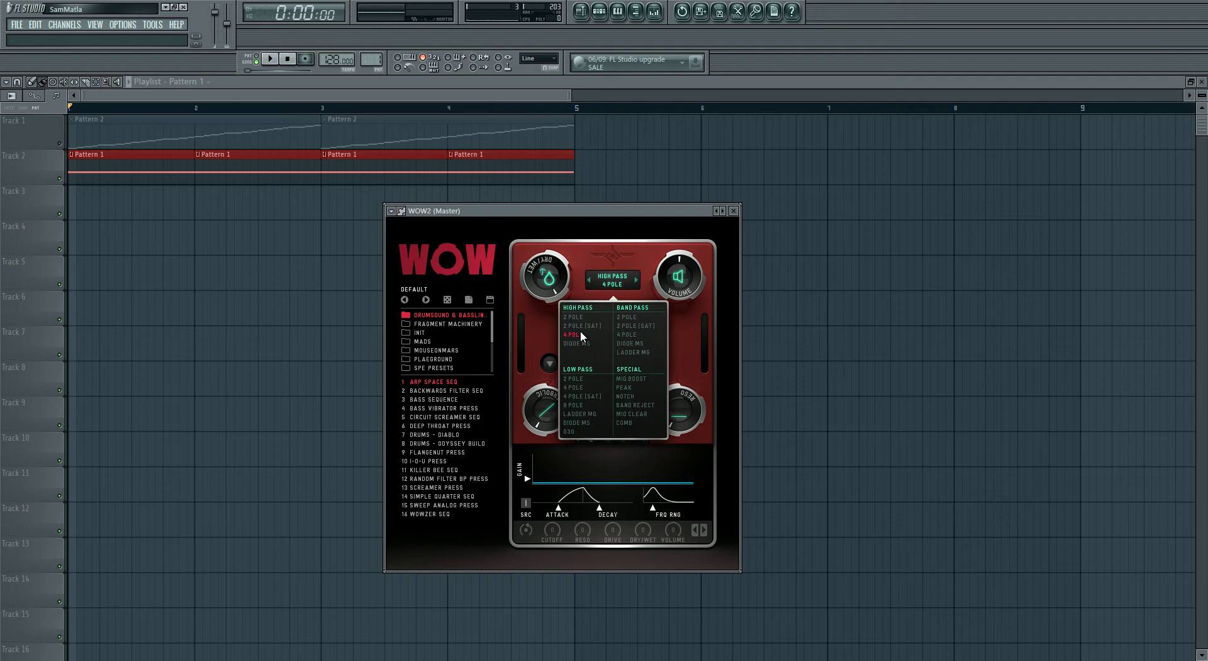
{"action": "left_click_drag", "start_coordinate": [654, 352], "coordinate": [624, 284]}
Try the Comb filter with cutoff near 0.17, then return to Low Pass 030
{"action": "left_click", "coordinate": [624, 285]}
{"action": "left_click", "coordinate": [634, 426]}
{"action": "left_click_drag", "start_coordinate": [648, 356], "coordinate": [617, 323]}
{"action": "left_click", "coordinate": [620, 285]}
{"action": "left_click", "coordinate": [569, 432]}
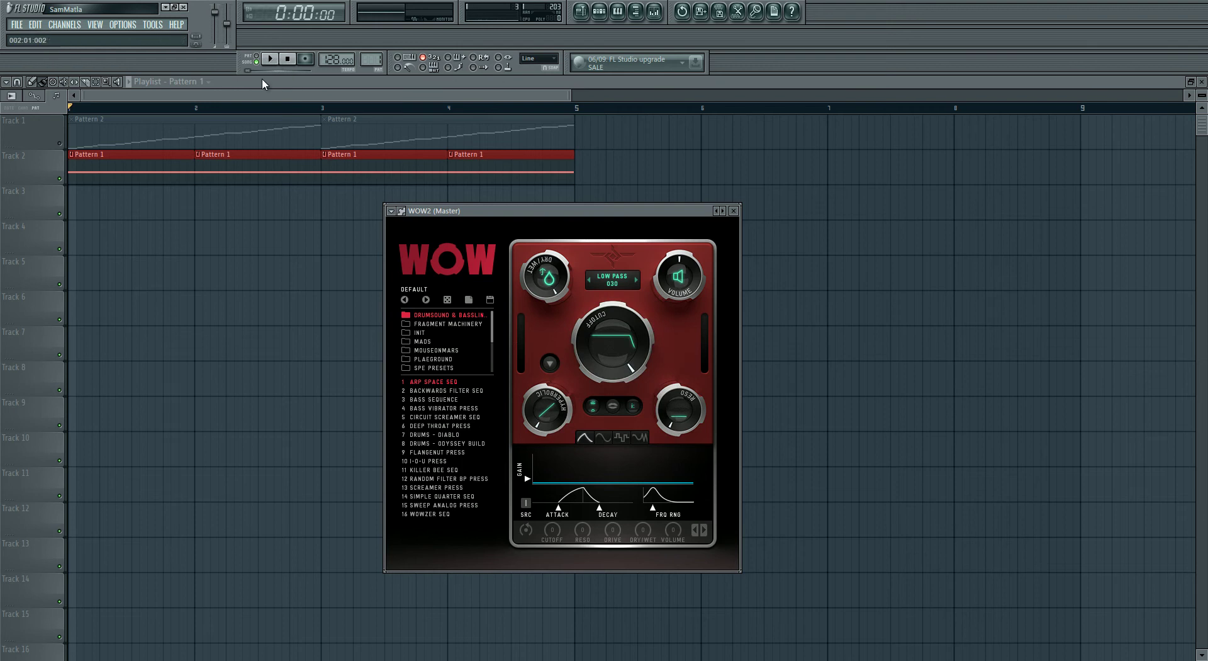
Play and stop the song, then lower the WOW2 cutoff to about 0.70
{"action": "left_click", "coordinate": [271, 58]}
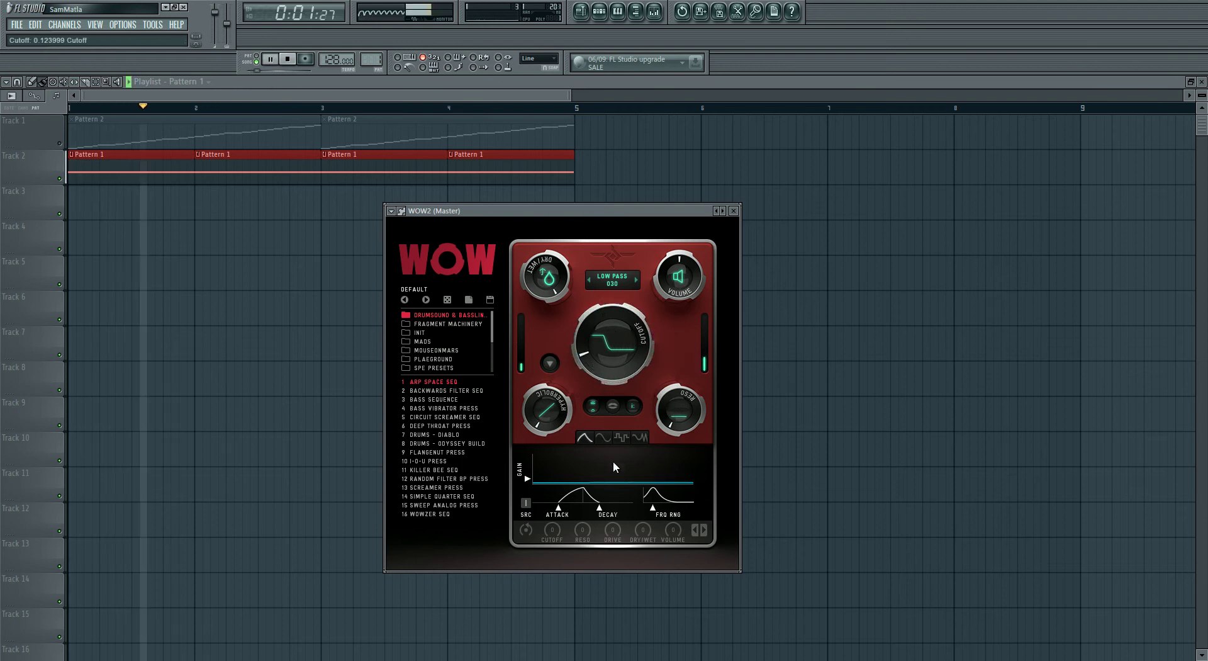
{"action": "left_click", "coordinate": [288, 60]}
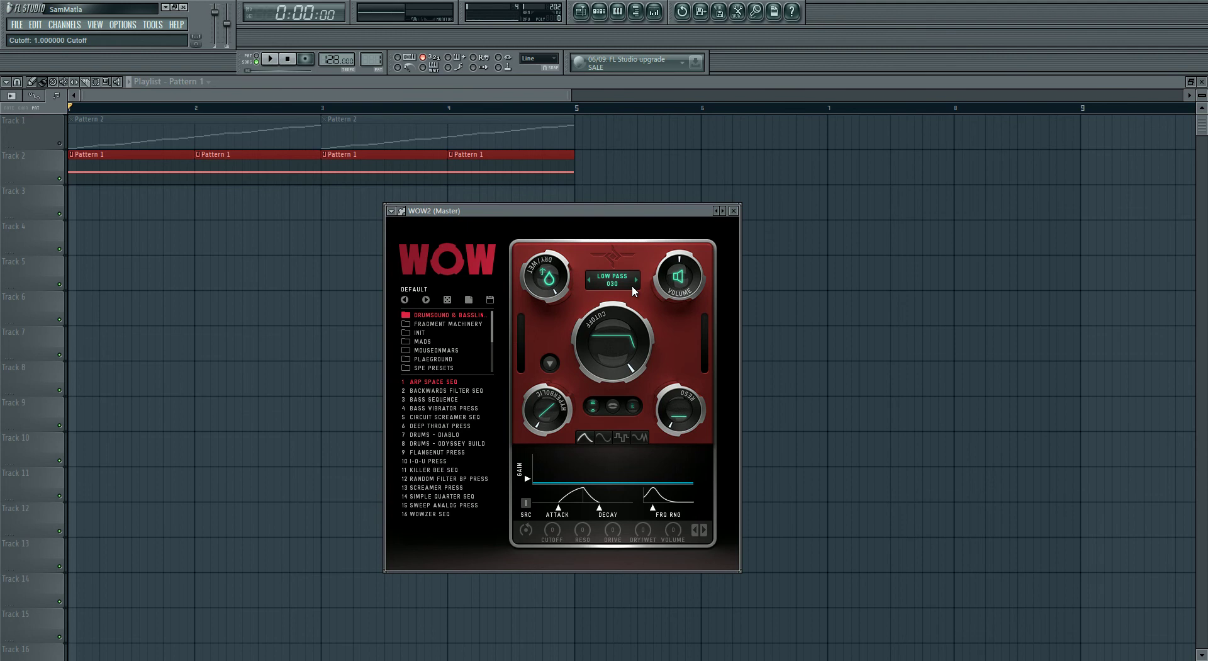
{"action": "left_click_drag", "start_coordinate": [614, 350], "coordinate": [602, 271]}
Audition WOW2 resonance at about 0.91, 0.58 and 0.53 during playback, then reset it to zero
{"action": "left_click_drag", "start_coordinate": [688, 419], "coordinate": [662, 494]}
{"action": "mouse_move", "coordinate": [693, 421]}
{"action": "left_mouse_down"}
{"action": "mouse_move", "coordinate": [689, 341]}
{"action": "mouse_move", "coordinate": [681, 411]}
{"action": "left_mouse_up"}
{"action": "mouse_move", "coordinate": [668, 411]}
{"action": "left_mouse_down"}
{"action": "mouse_move", "coordinate": [672, 350]}
{"action": "mouse_move", "coordinate": [673, 409]}
{"action": "left_mouse_up"}
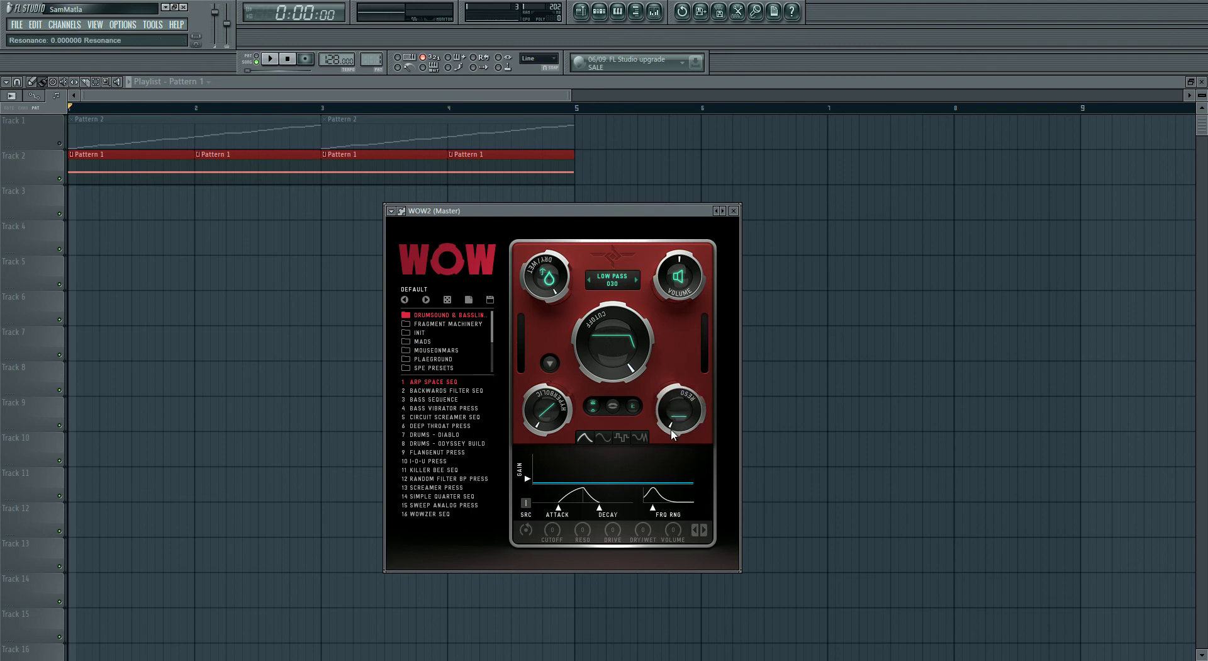
{"action": "left_click", "coordinate": [274, 61]}
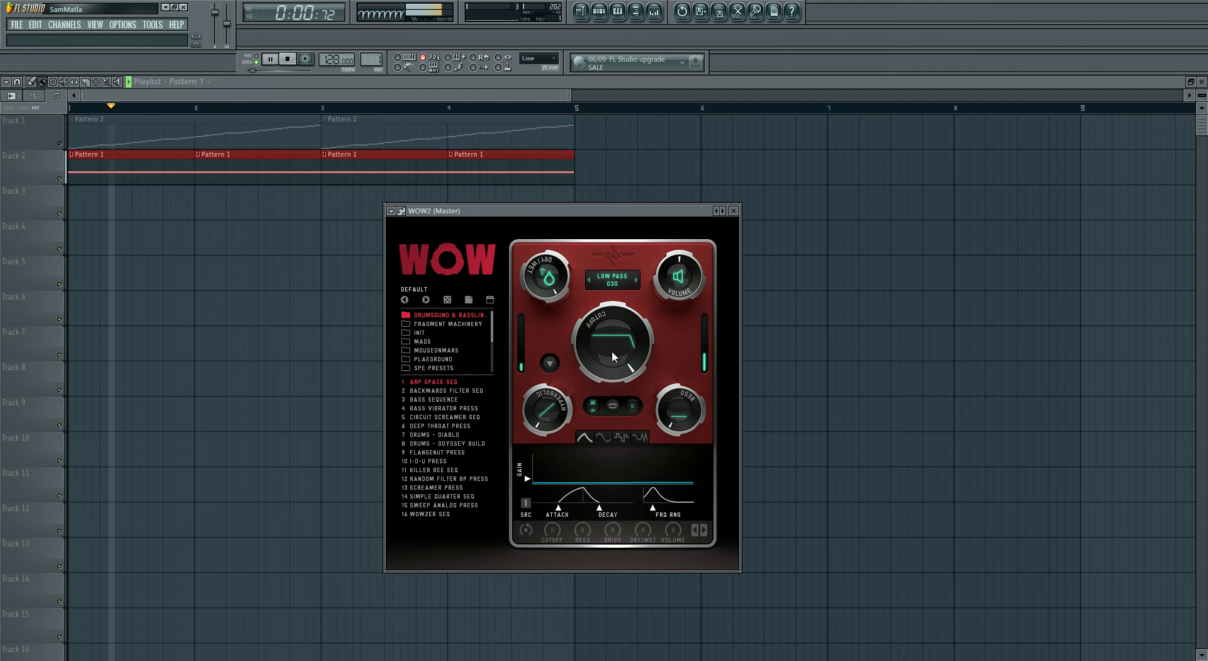
{"action": "left_click_drag", "start_coordinate": [679, 410], "coordinate": [687, 333]}
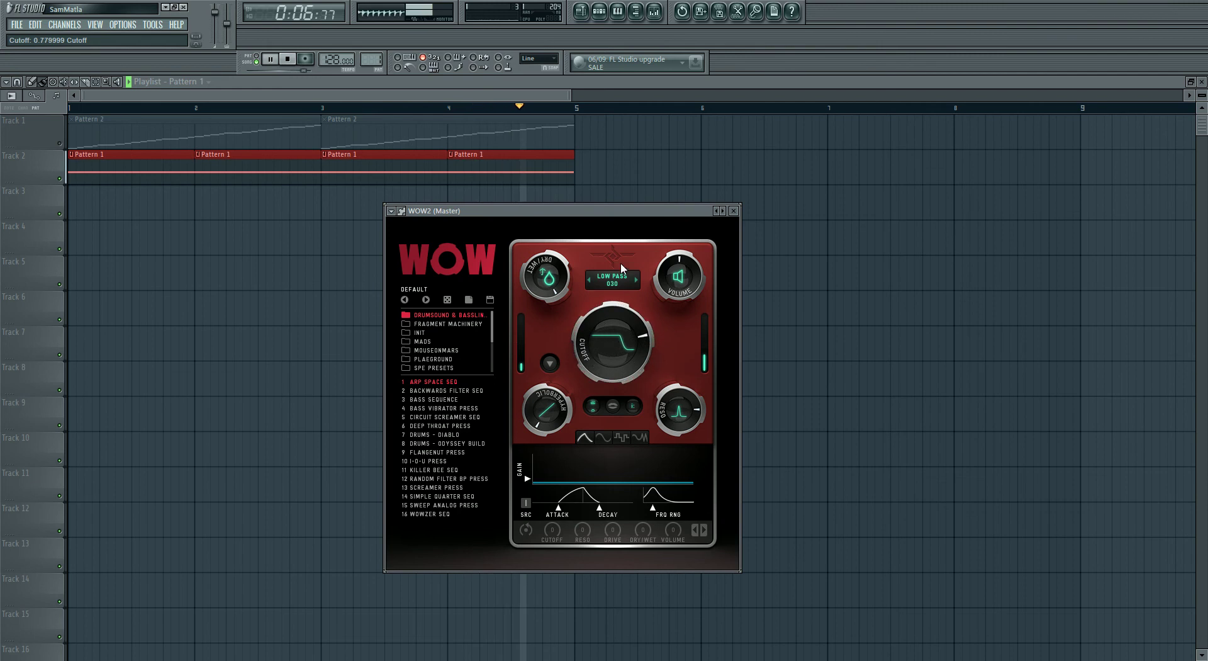
{"action": "left_click", "coordinate": [285, 60]}
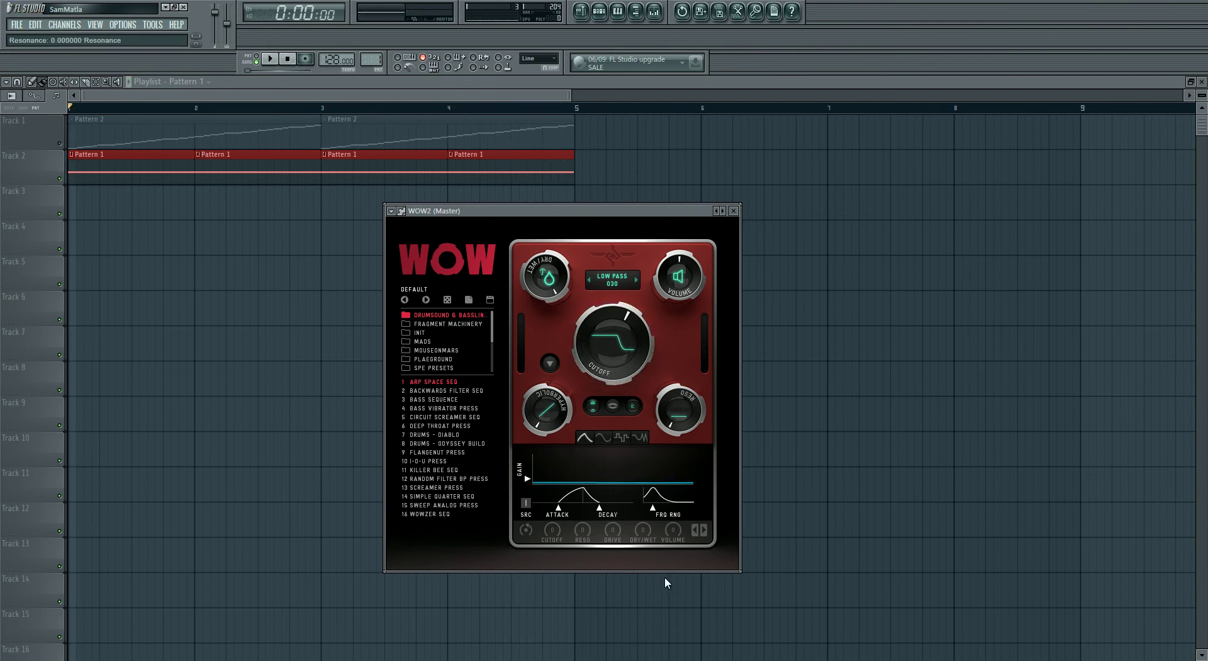
{"action": "left_click_drag", "start_coordinate": [683, 384], "coordinate": [686, 414]}
Turn WOW2's cutoff to maximum and set the resonance to 0.60
{"action": "left_click_drag", "start_coordinate": [622, 338], "coordinate": [631, 243]}
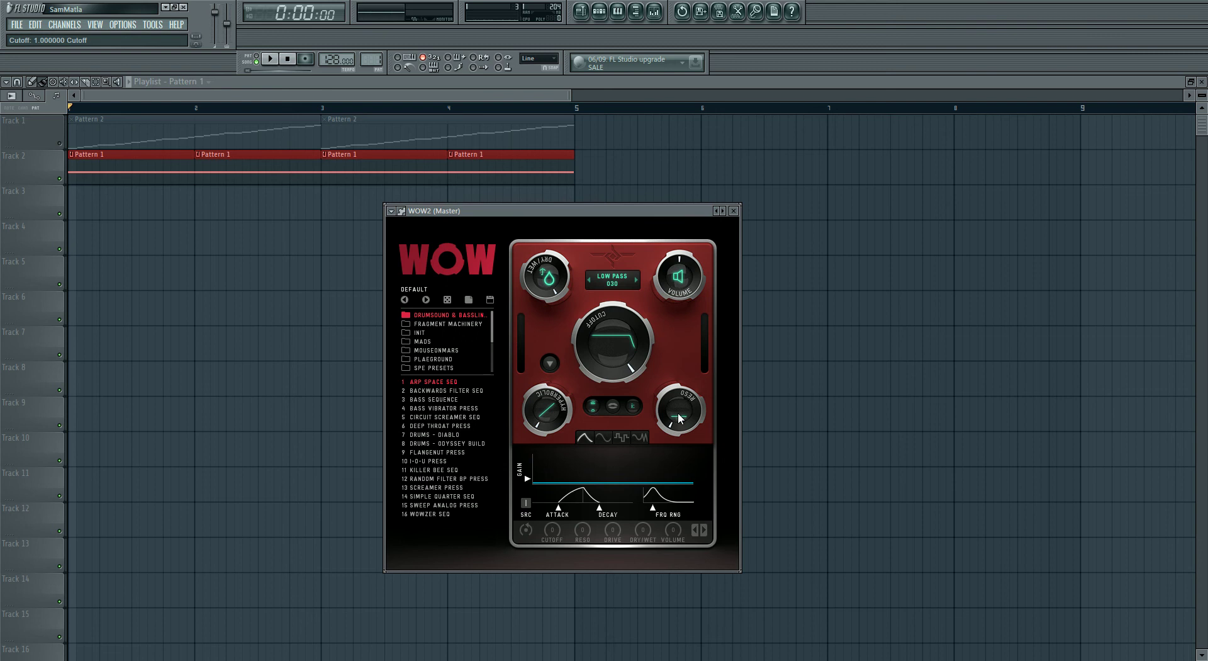
{"action": "left_click_drag", "start_coordinate": [680, 429], "coordinate": [683, 422]}
{"action": "left_click_drag", "start_coordinate": [683, 375], "coordinate": [655, 431]}
Try different filter volumes, settling near 0.62, and set dry/wet to about 0.64
{"action": "left_click_drag", "start_coordinate": [680, 277], "coordinate": [671, 172]}
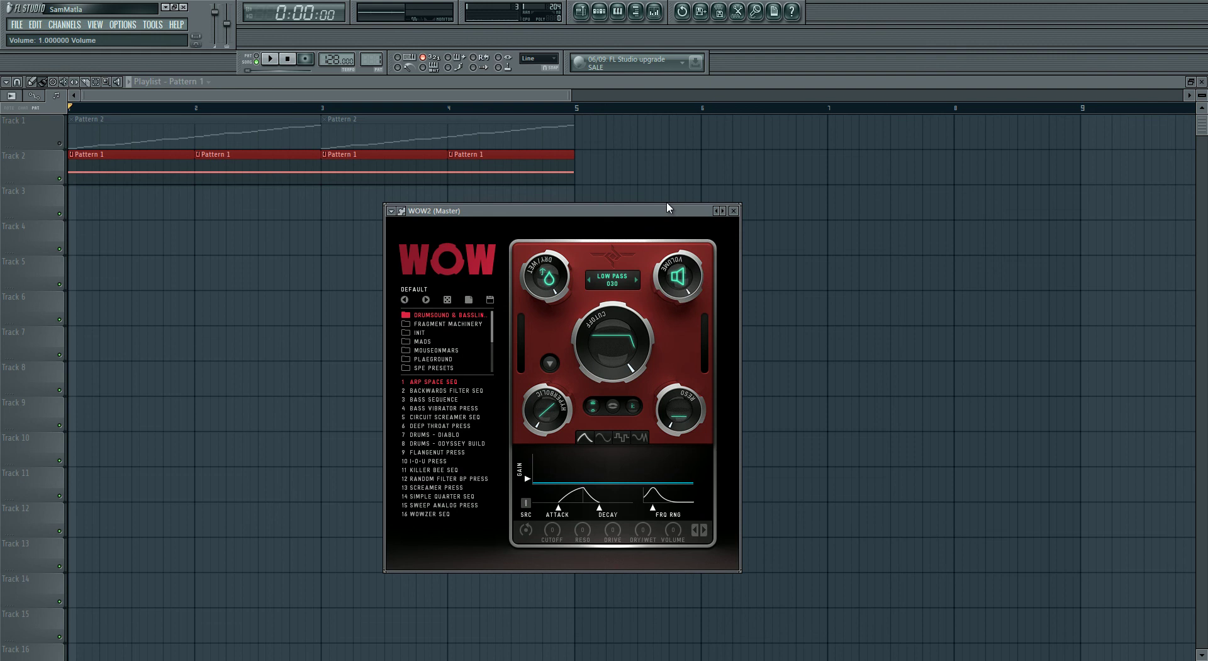
{"action": "left_click_drag", "start_coordinate": [677, 276], "coordinate": [684, 299]}
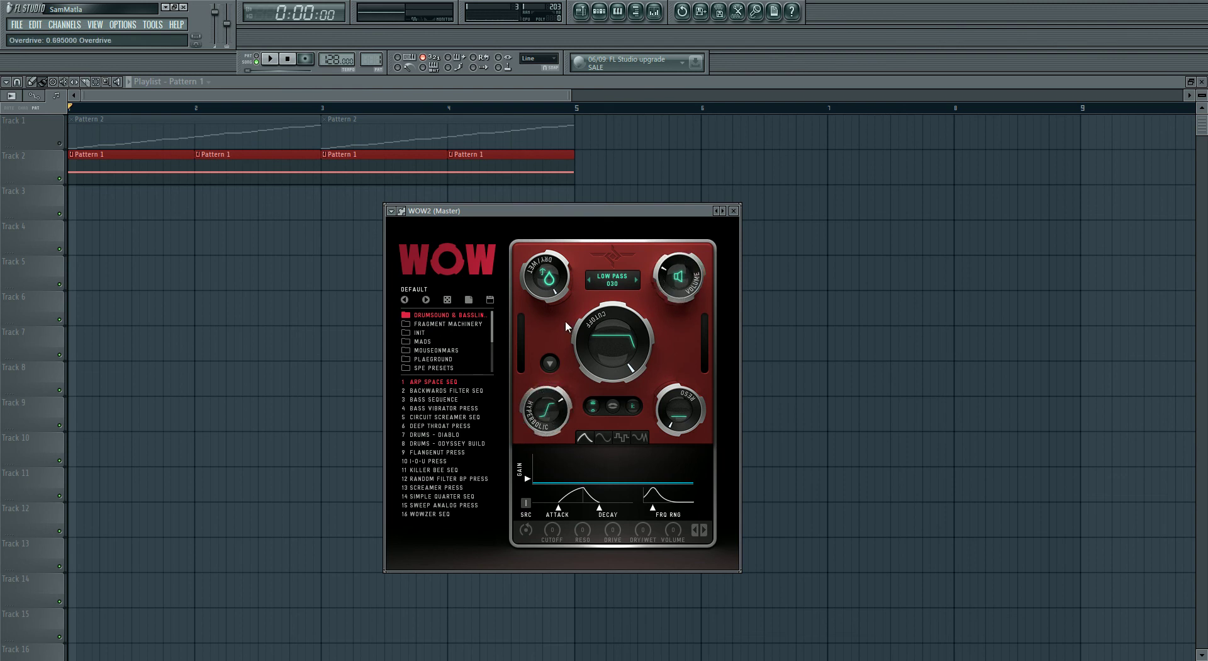
{"action": "left_click_drag", "start_coordinate": [683, 280], "coordinate": [698, 239]}
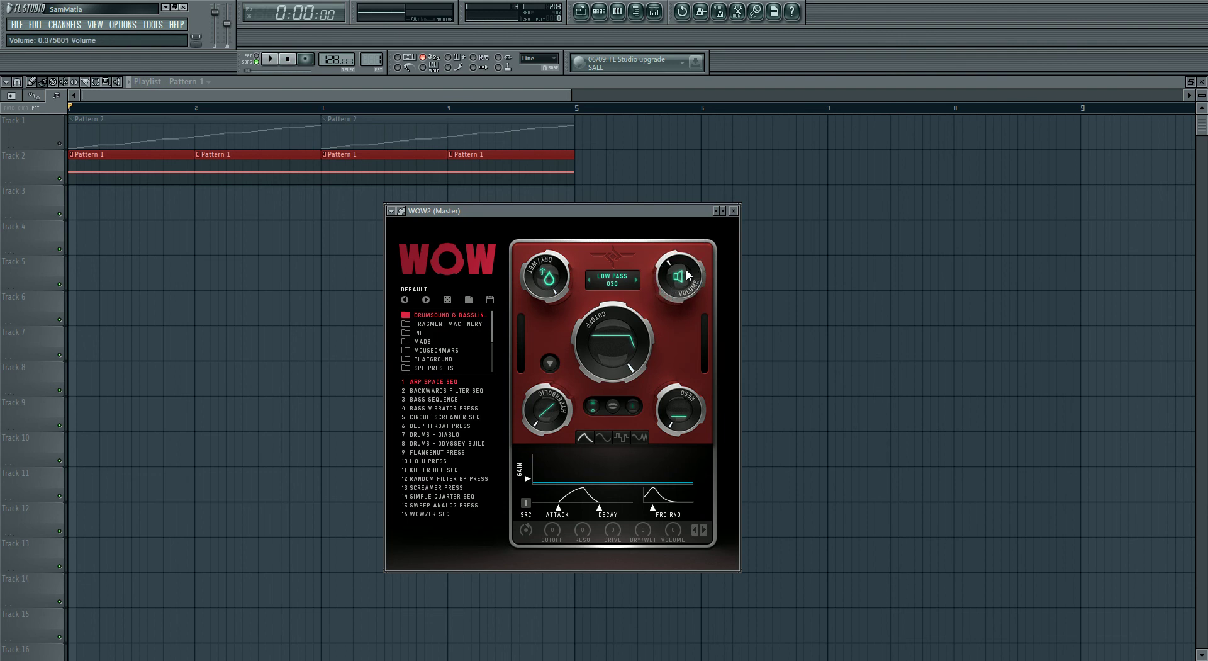
{"action": "left_click_drag", "start_coordinate": [546, 277], "coordinate": [545, 203]}
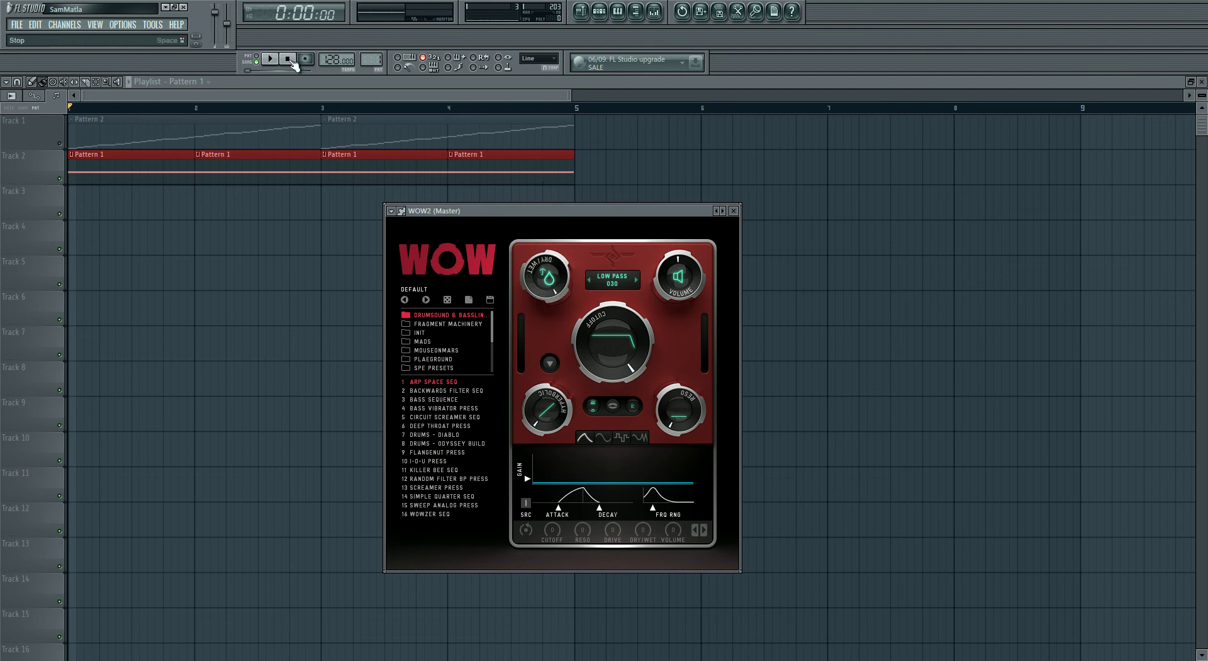
Lower WOW2's dry/wet to about half, check the distortion types, and center the cutoff
{"action": "left_click_drag", "start_coordinate": [549, 277], "coordinate": [548, 198]}
{"action": "left_click", "coordinate": [554, 365]}
{"action": "left_click", "coordinate": [550, 363]}
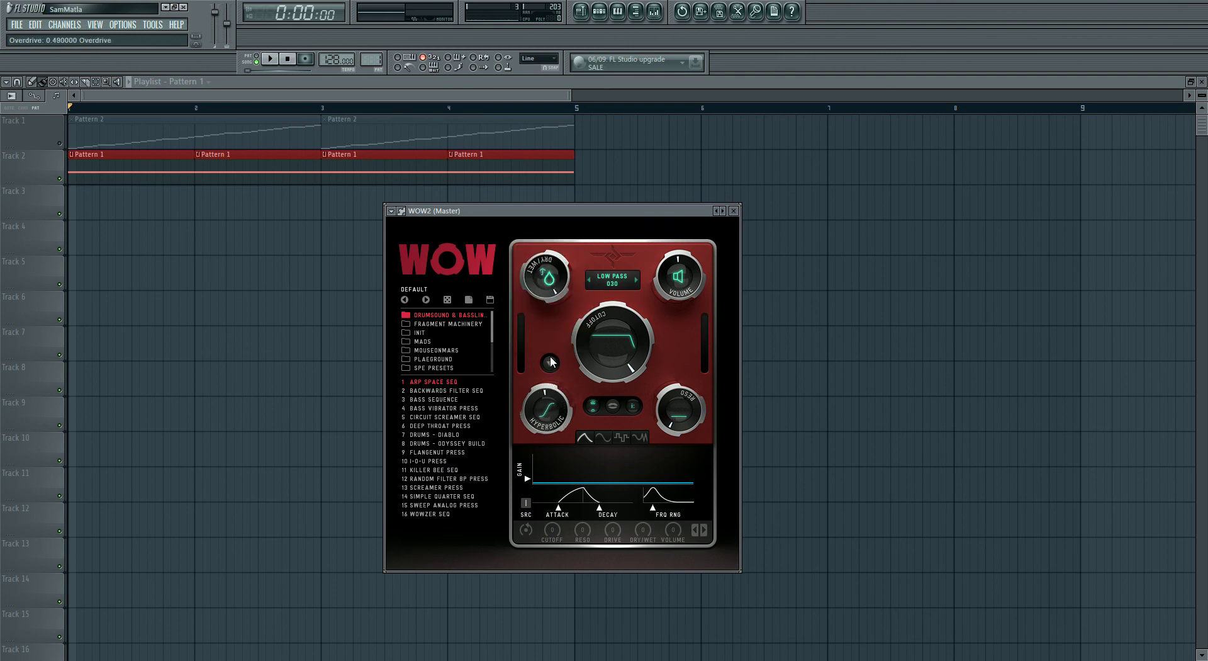
{"action": "left_click_drag", "start_coordinate": [613, 326], "coordinate": [615, 404]}
Play the song through WOW2, stopping and restarting while browsing the distortion types
{"action": "left_click", "coordinate": [270, 60]}
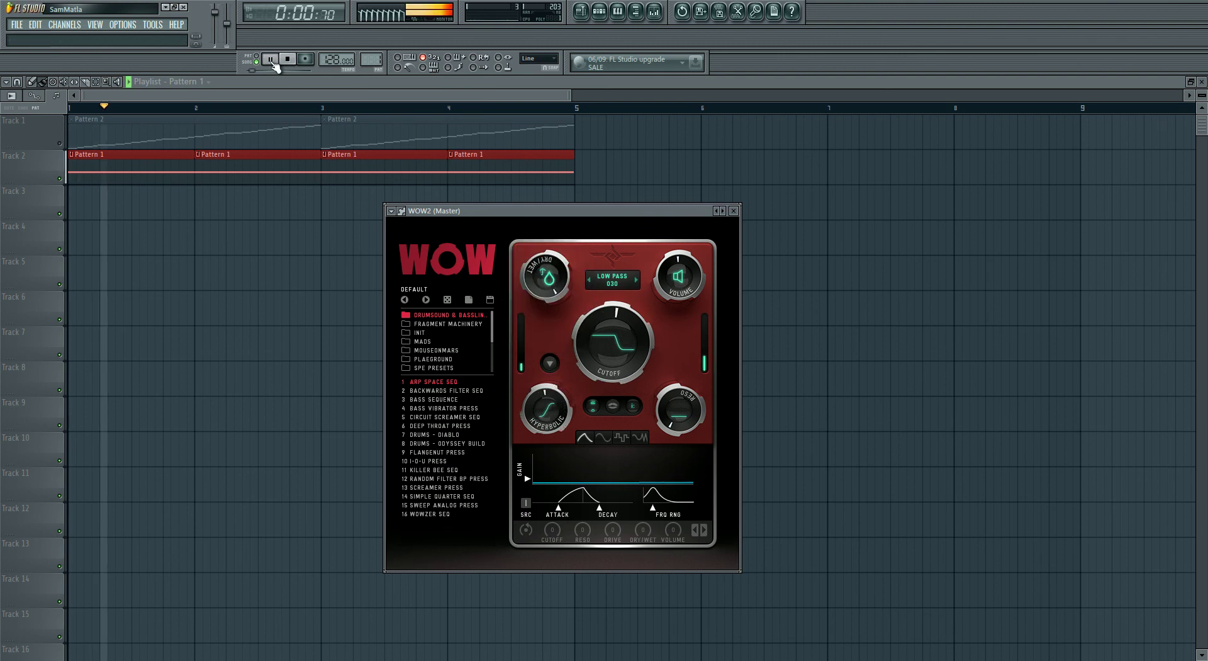
{"action": "left_click", "coordinate": [550, 363]}
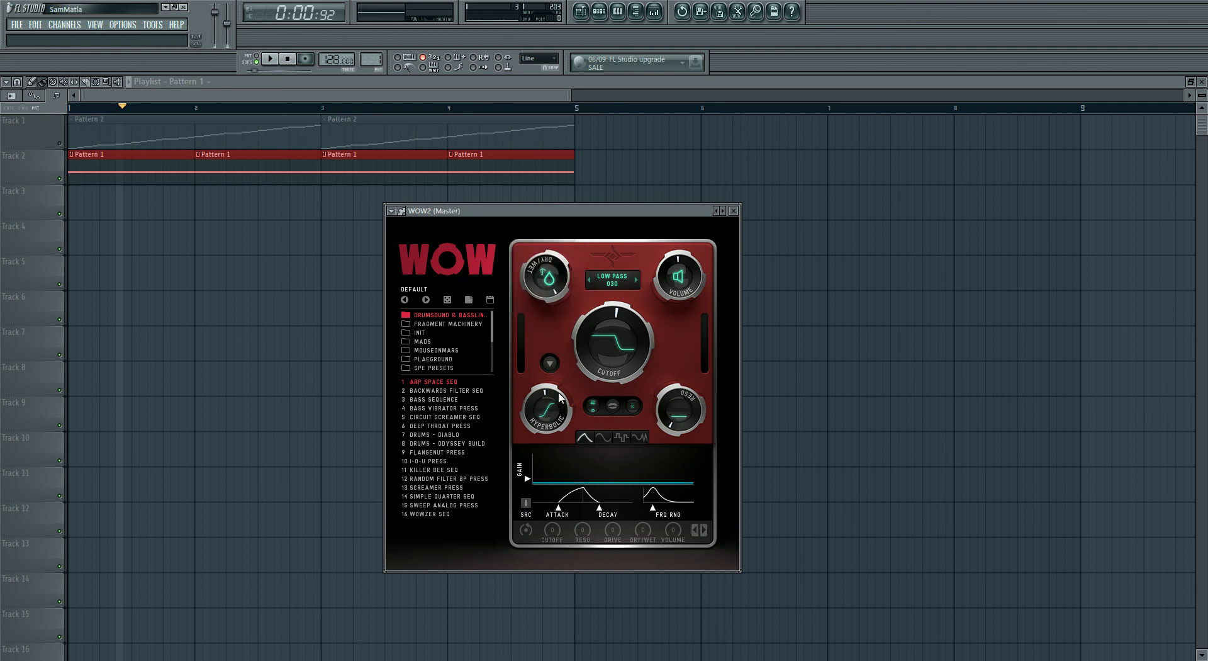
{"action": "left_click", "coordinate": [287, 59]}
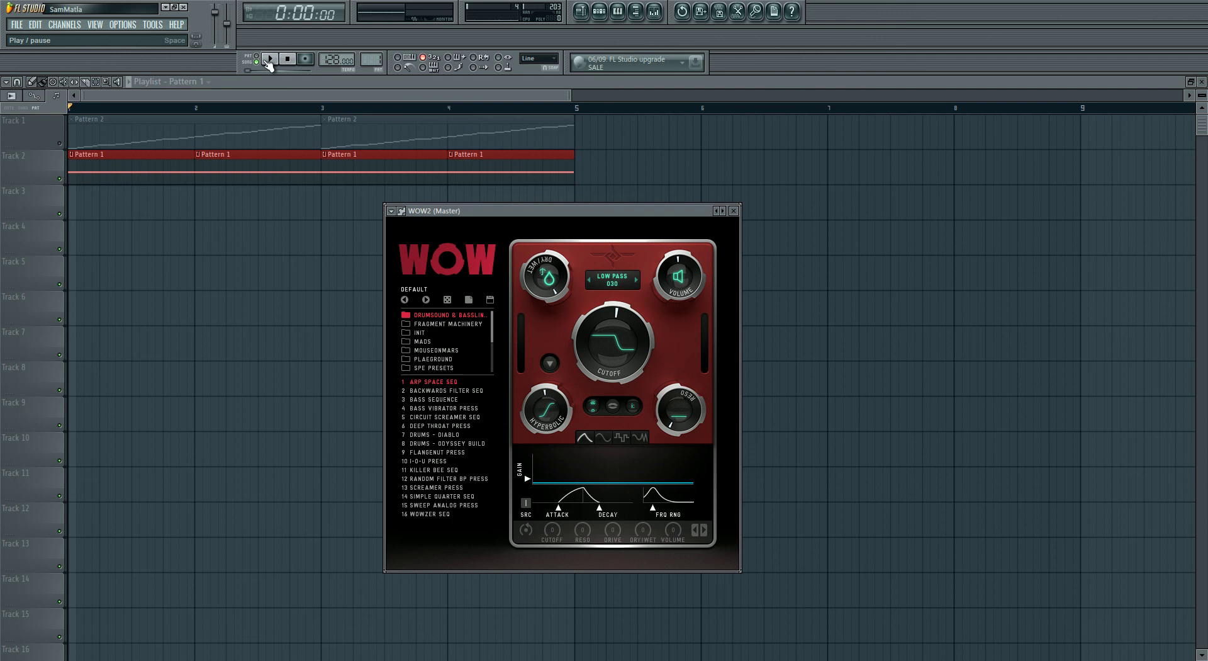
{"action": "left_click", "coordinate": [279, 60]}
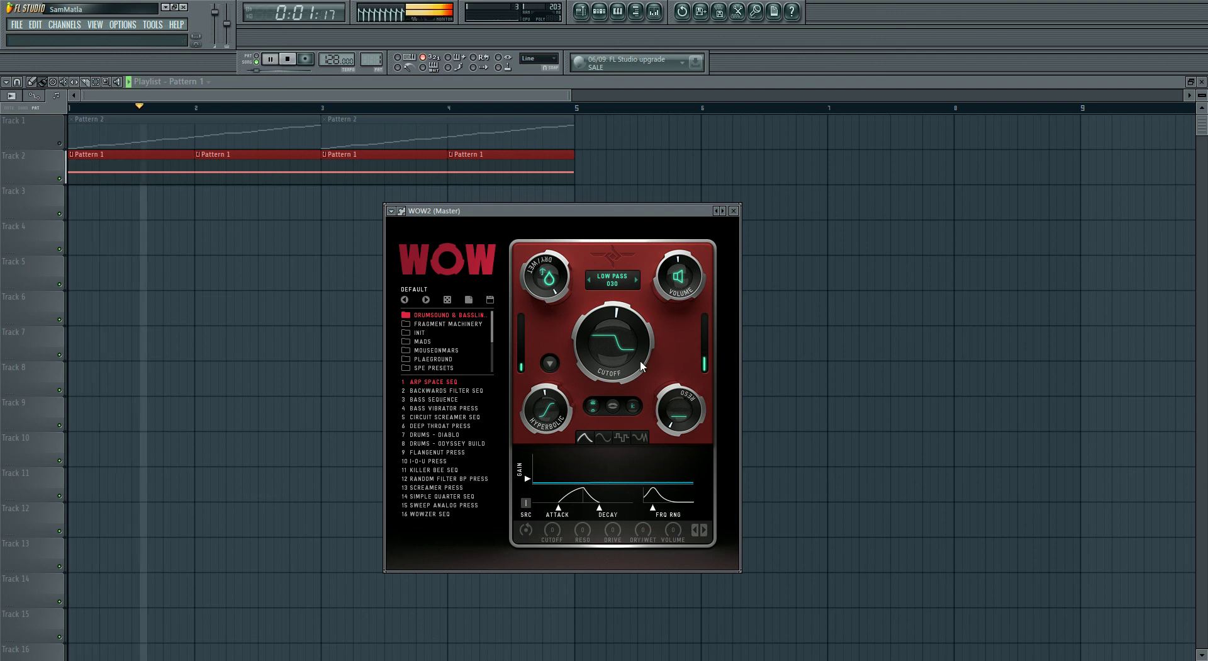
{"action": "left_click", "coordinate": [550, 363]}
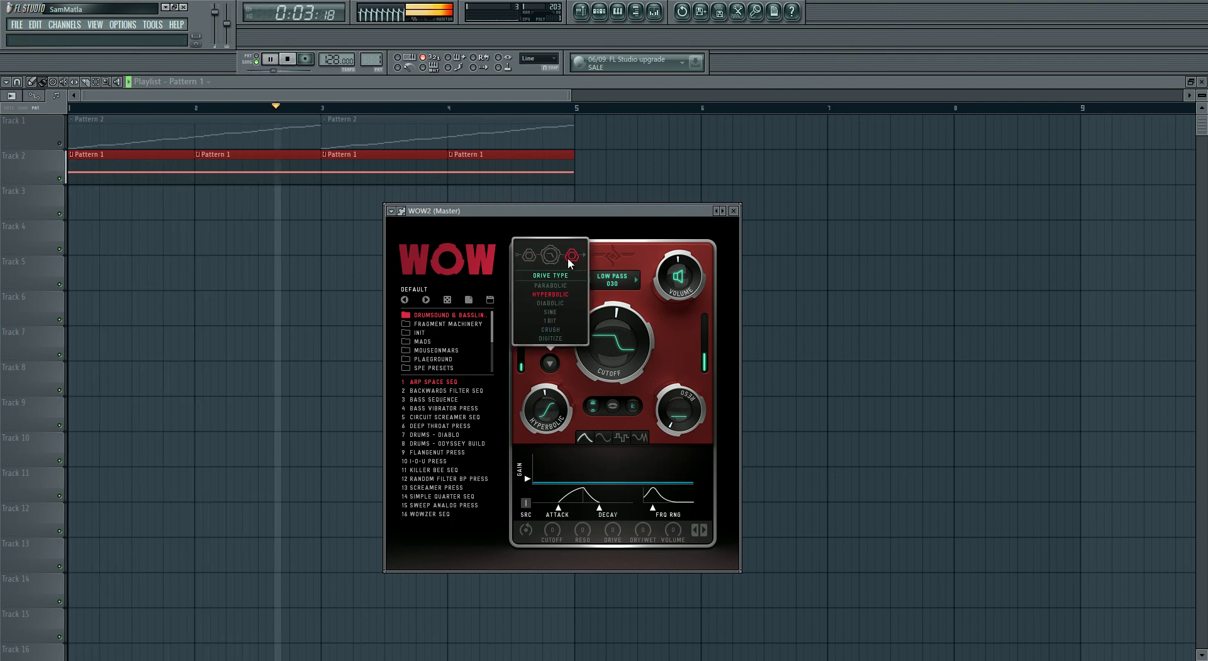
Stop playback and switch WOW2's drive type from Hyperbolic to Digitize
{"action": "left_click", "coordinate": [526, 260]}
{"action": "left_click", "coordinate": [296, 62]}
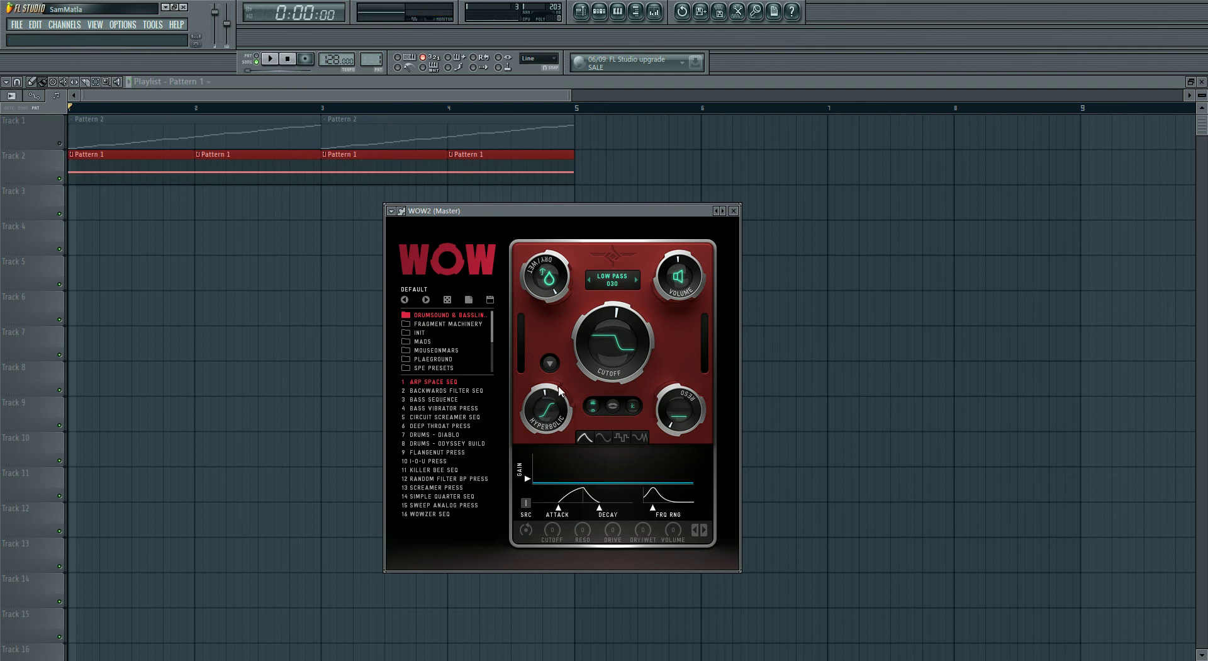
{"action": "left_click", "coordinate": [550, 364]}
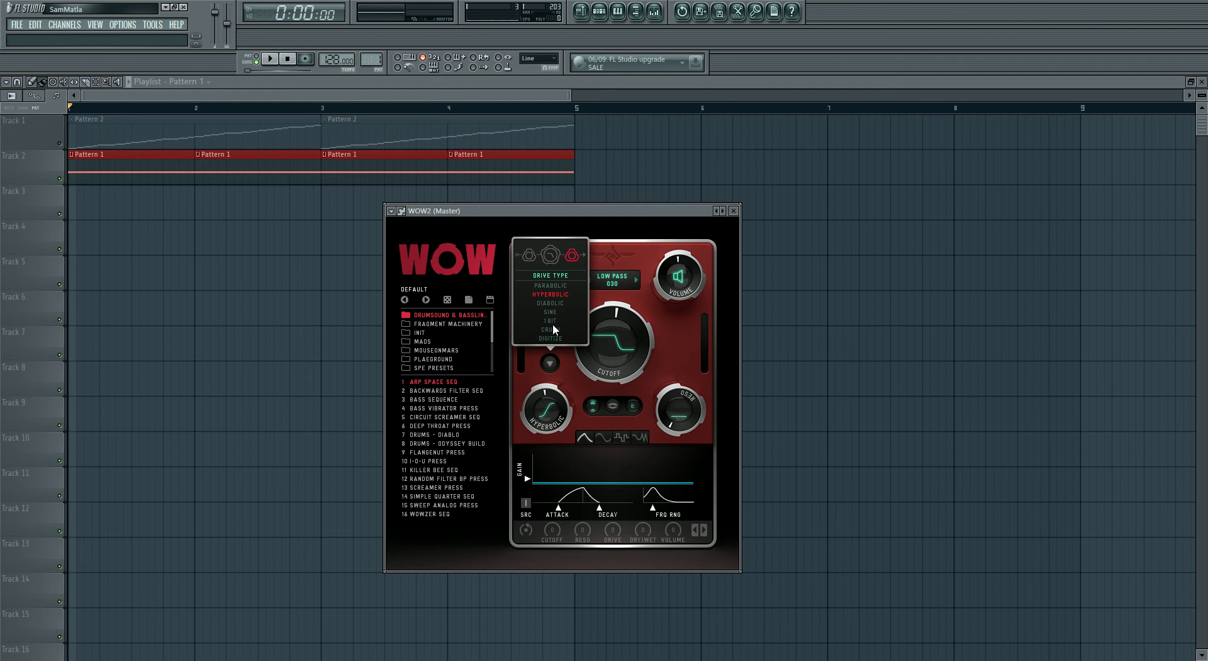
{"action": "left_click", "coordinate": [559, 339]}
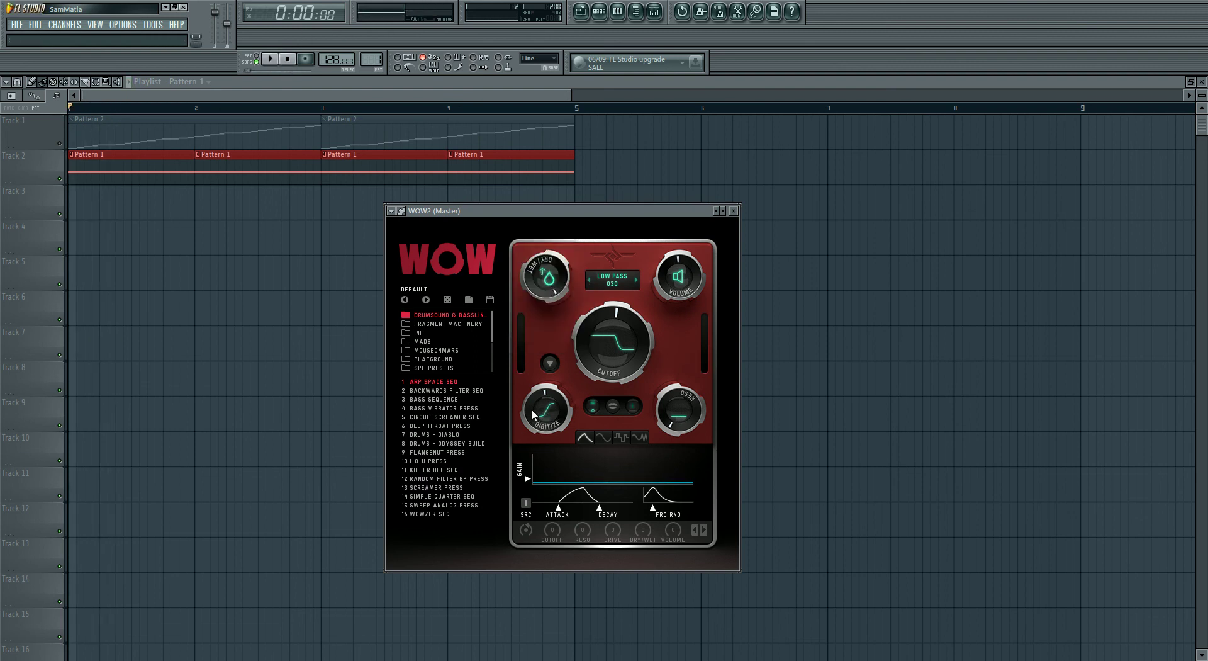
{"action": "left_click", "coordinate": [550, 364]}
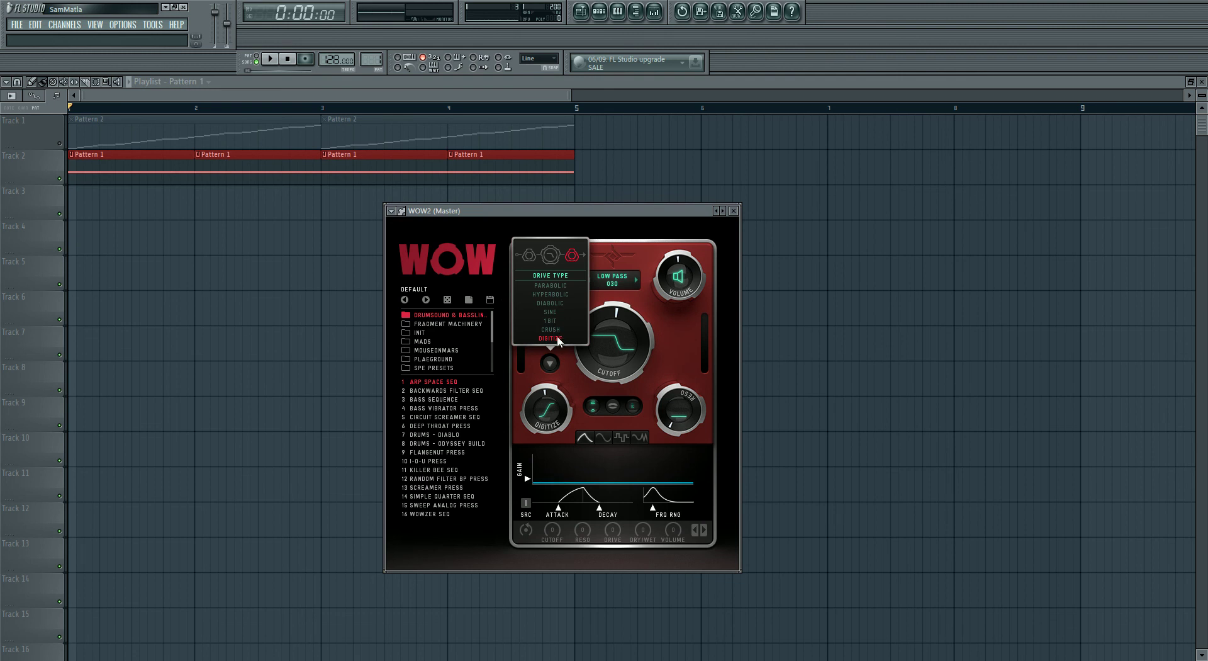
{"action": "left_click", "coordinate": [680, 361]}
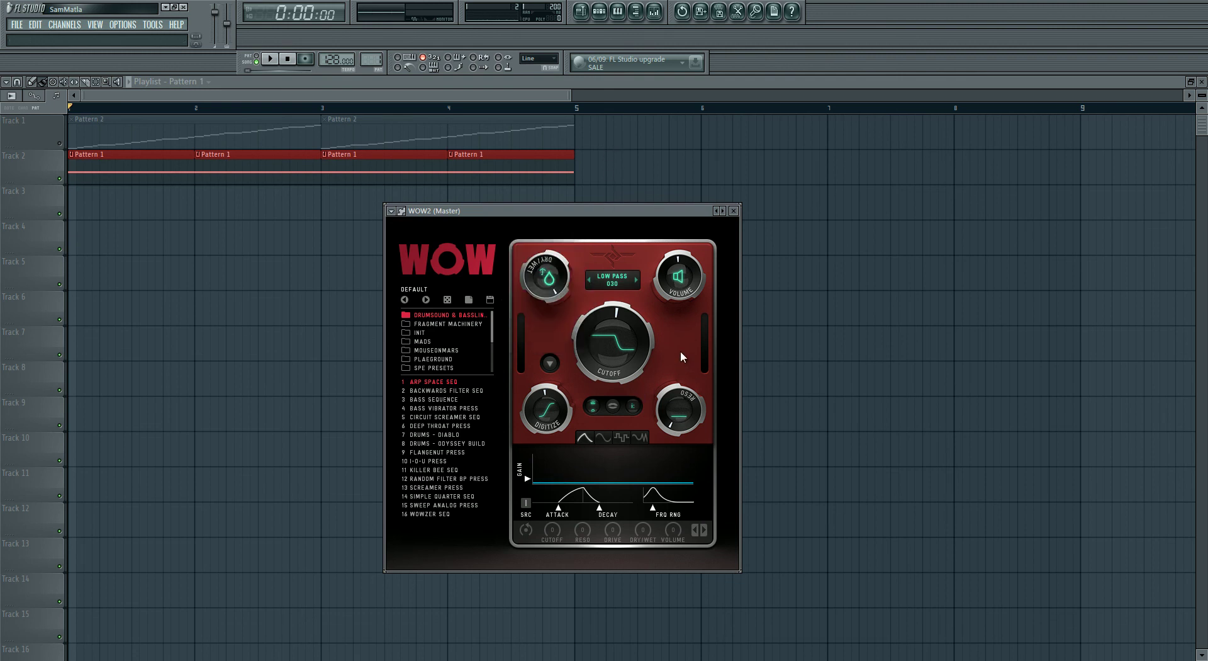
{"action": "mouse_move", "coordinate": [639, 211]}
{"action": "left_mouse_down"}
{"action": "mouse_move", "coordinate": [637, 227]}
{"action": "mouse_move", "coordinate": [656, 230]}
{"action": "mouse_move", "coordinate": [640, 211]}
{"action": "left_mouse_up"}
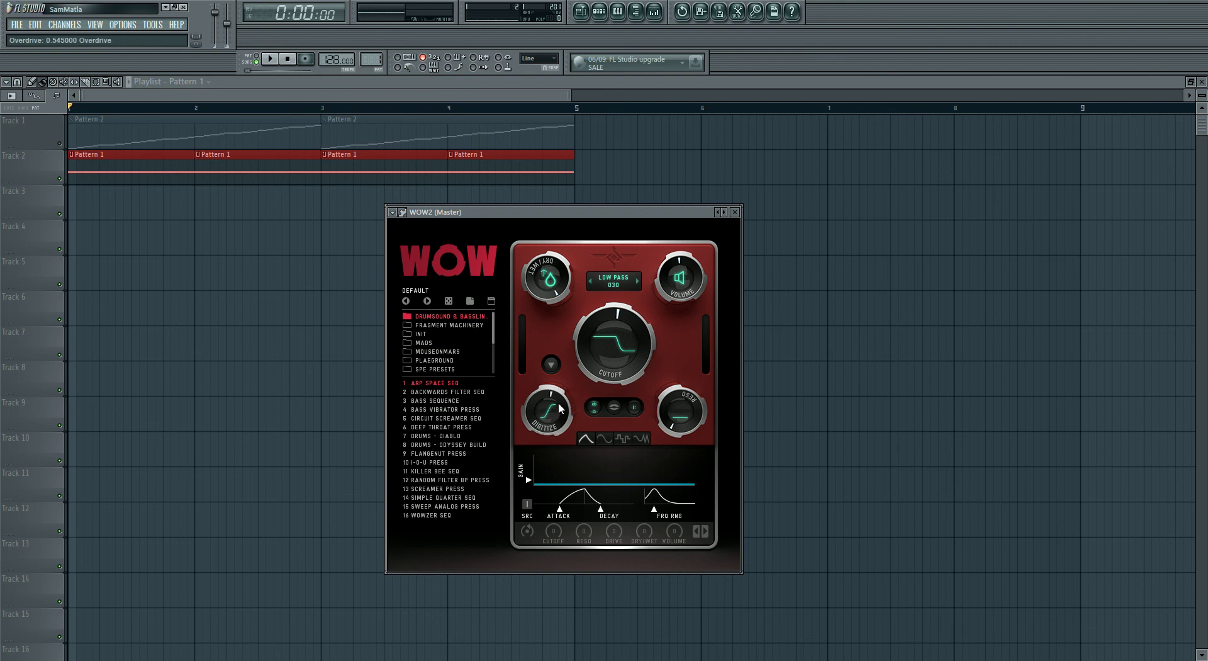
{"action": "left_click", "coordinate": [620, 285]}
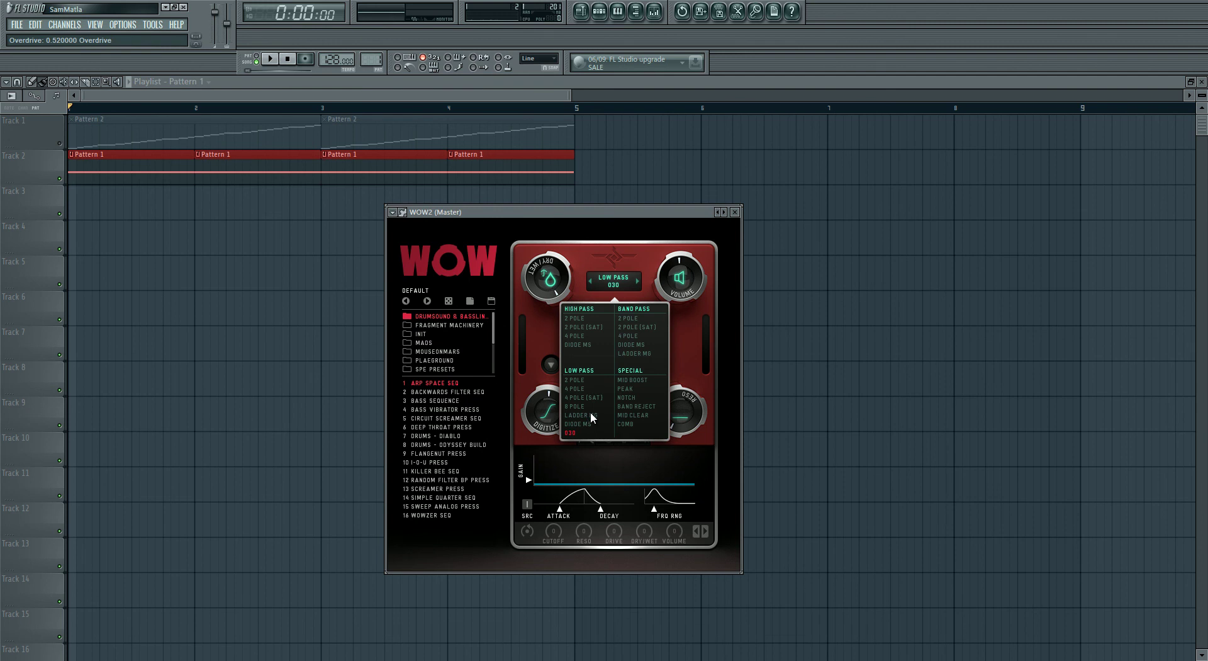
{"action": "left_click", "coordinate": [625, 251]}
{"action": "left_click", "coordinate": [619, 286]}
{"action": "left_click", "coordinate": [648, 281]}
{"action": "left_click", "coordinate": [625, 282]}
Move the WOW2 window up and slightly left, then show the LFO wave panel
{"action": "left_click", "coordinate": [622, 246]}
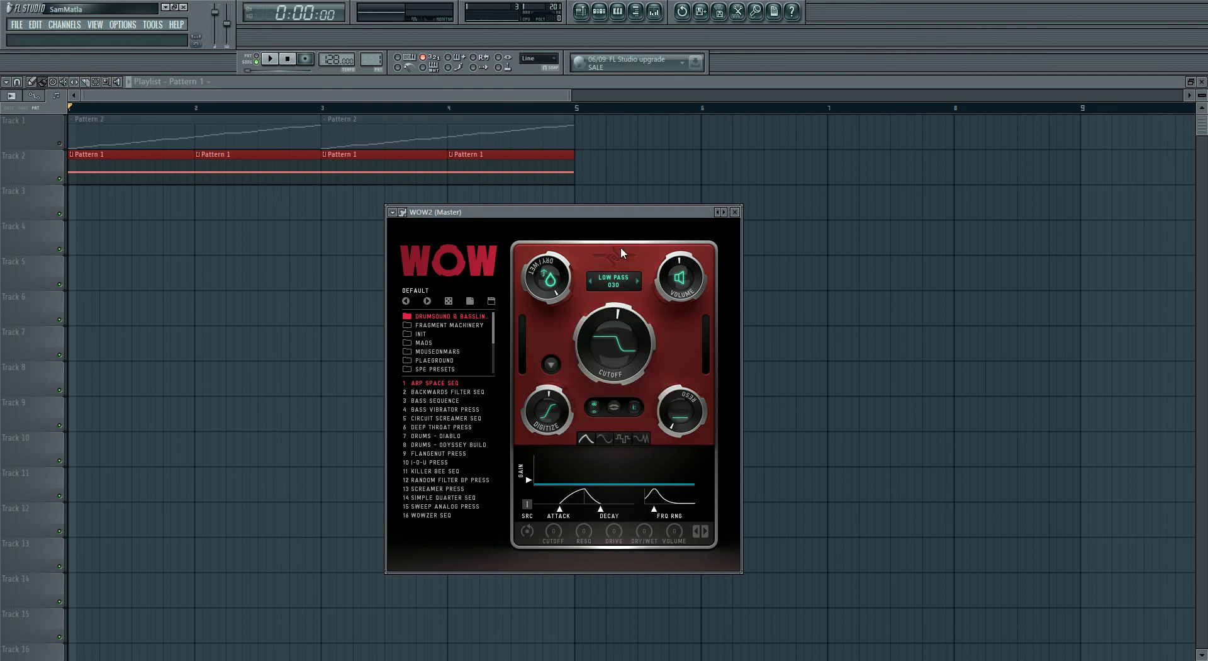
{"action": "left_click", "coordinate": [627, 278]}
{"action": "left_click", "coordinate": [632, 244]}
{"action": "left_click_drag", "start_coordinate": [608, 215], "coordinate": [602, 191]}
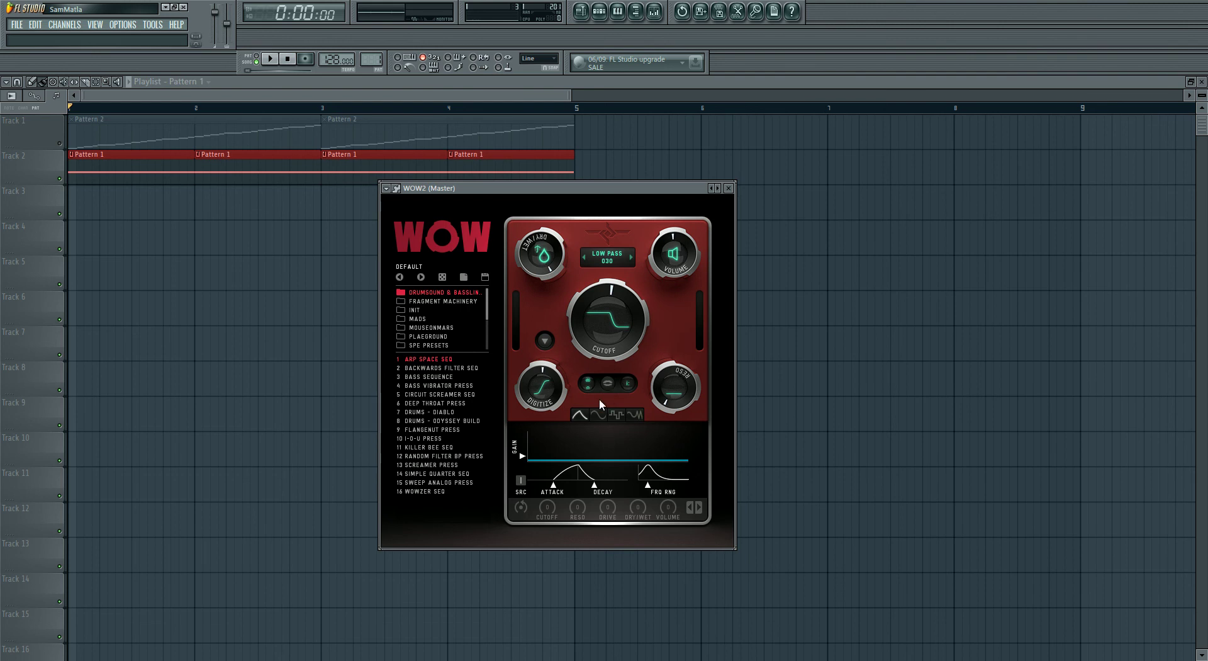
{"action": "left_click", "coordinate": [592, 413]}
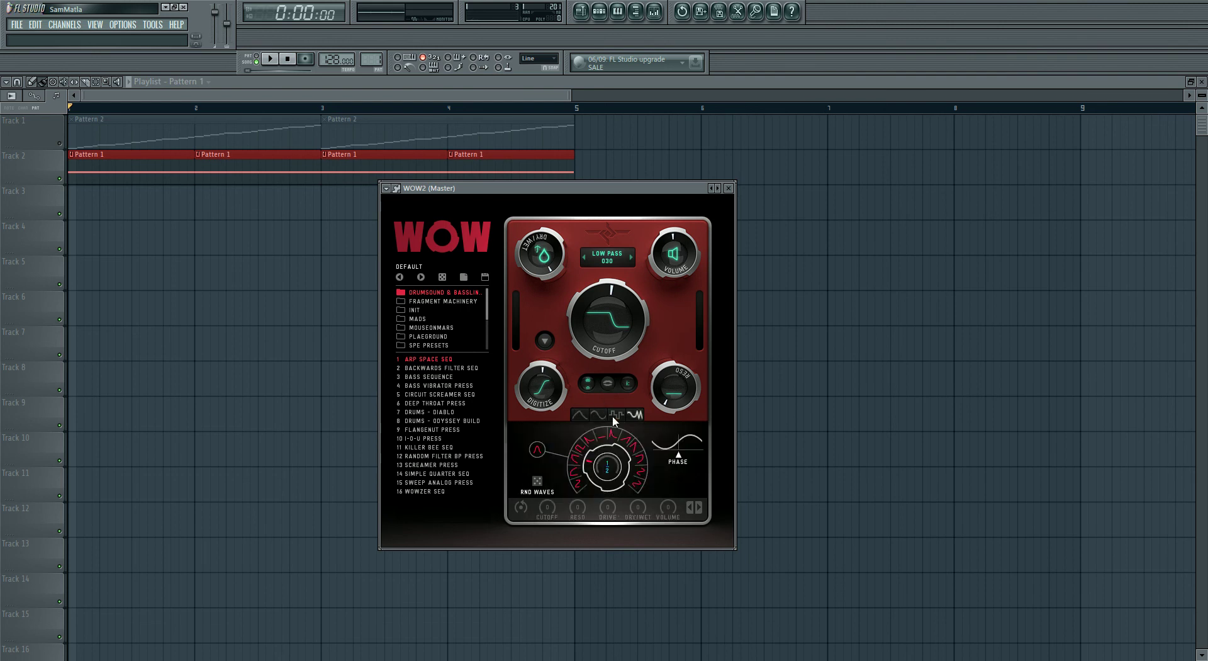